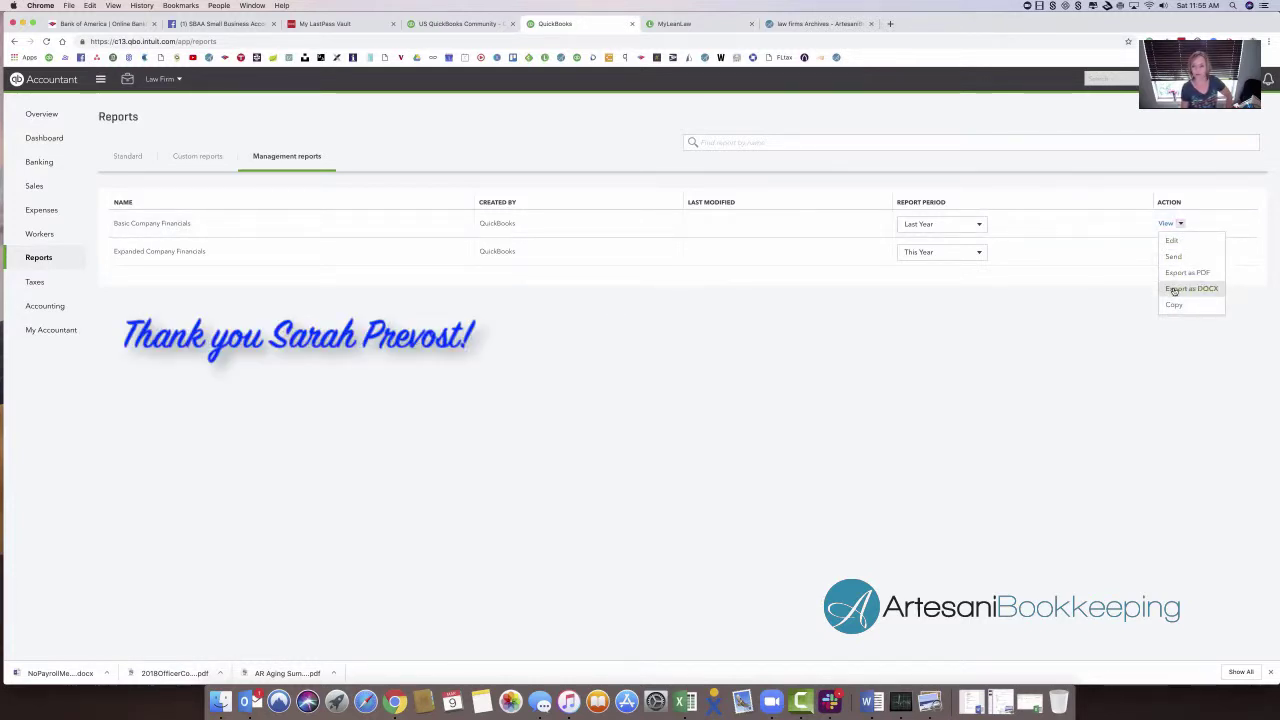
- Preview the Basic Company Financials management report for last year and read through its pages
click(1175, 306)
click(1165, 224)
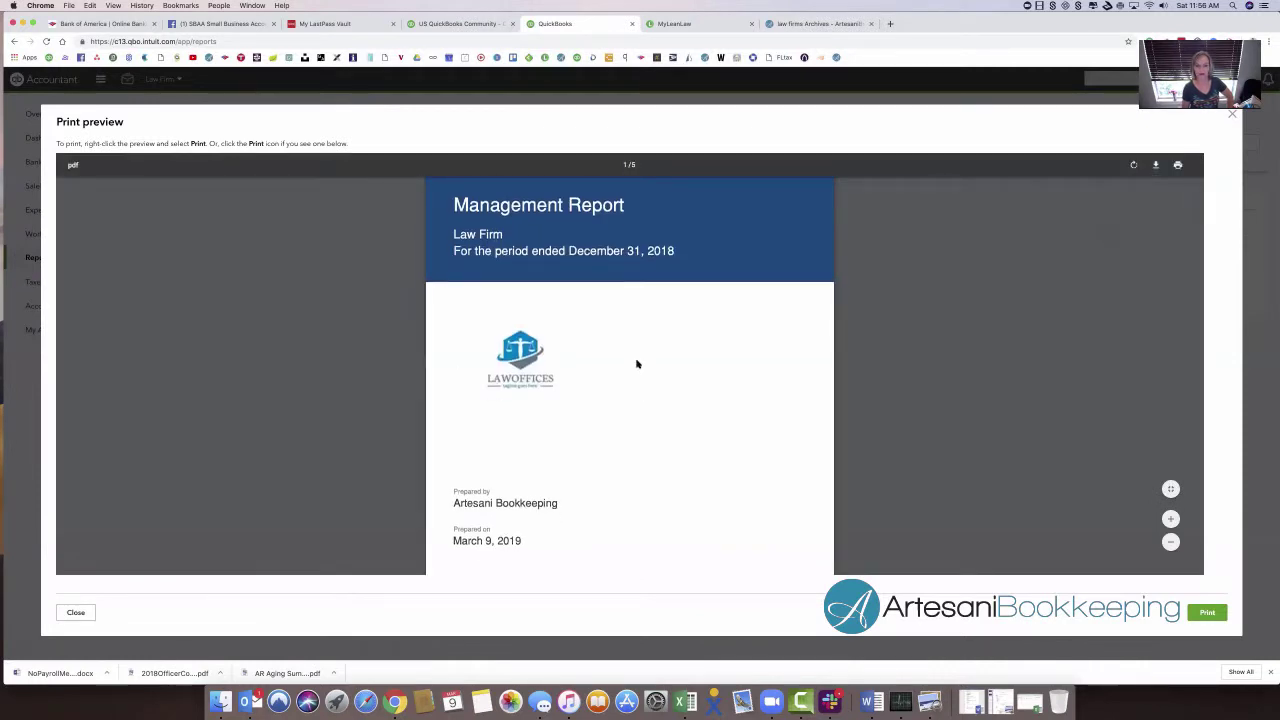
scroll(637, 364, down, 2)
scroll(637, 364, down, 2)
scroll(636, 364, down, 3)
scroll(636, 364, down, 6)
scroll(593, 270, down, 9)
scroll(593, 270, down, 3)
scroll(593, 270, down, 1)
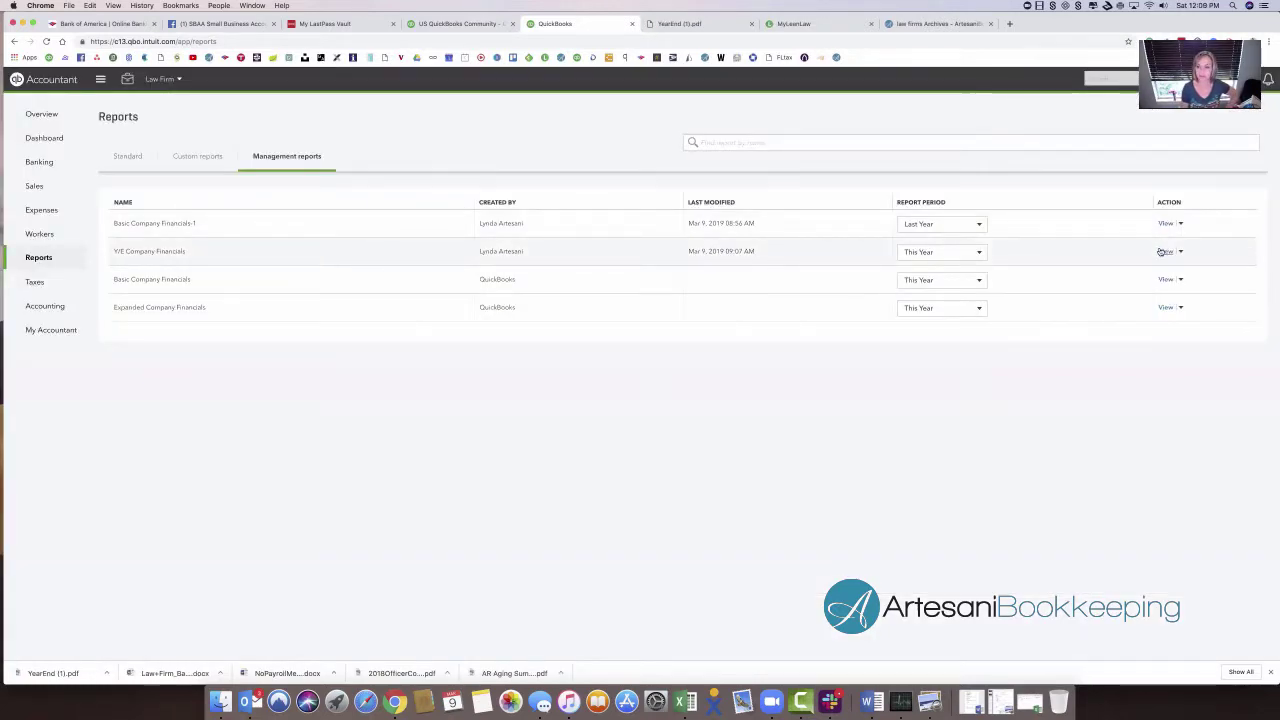
- Open the Y/E Company Financials management report for editing and check its table of contents and preliminary pages
click(1180, 251)
click(1171, 268)
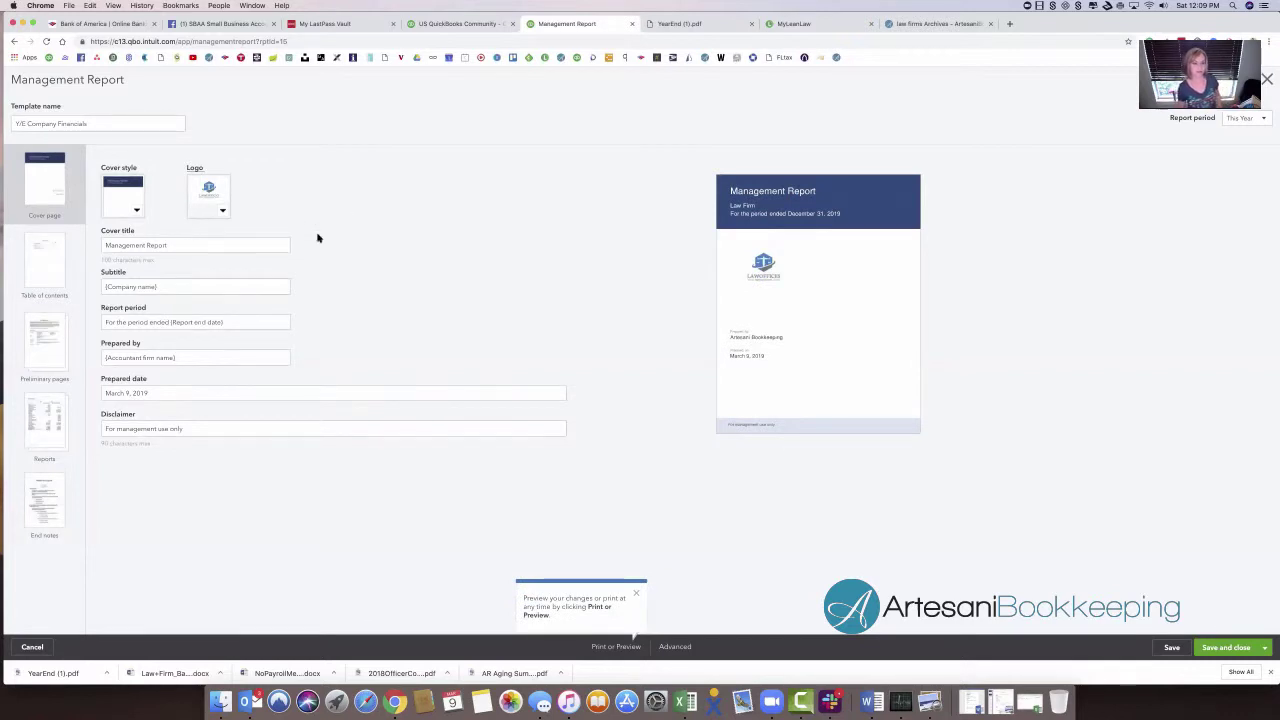
click(47, 257)
click(39, 345)
- Title the report's end notes page "Notes for Tax Professional:" and save and close the report
click(38, 488)
click(159, 218)
text(End Notes)
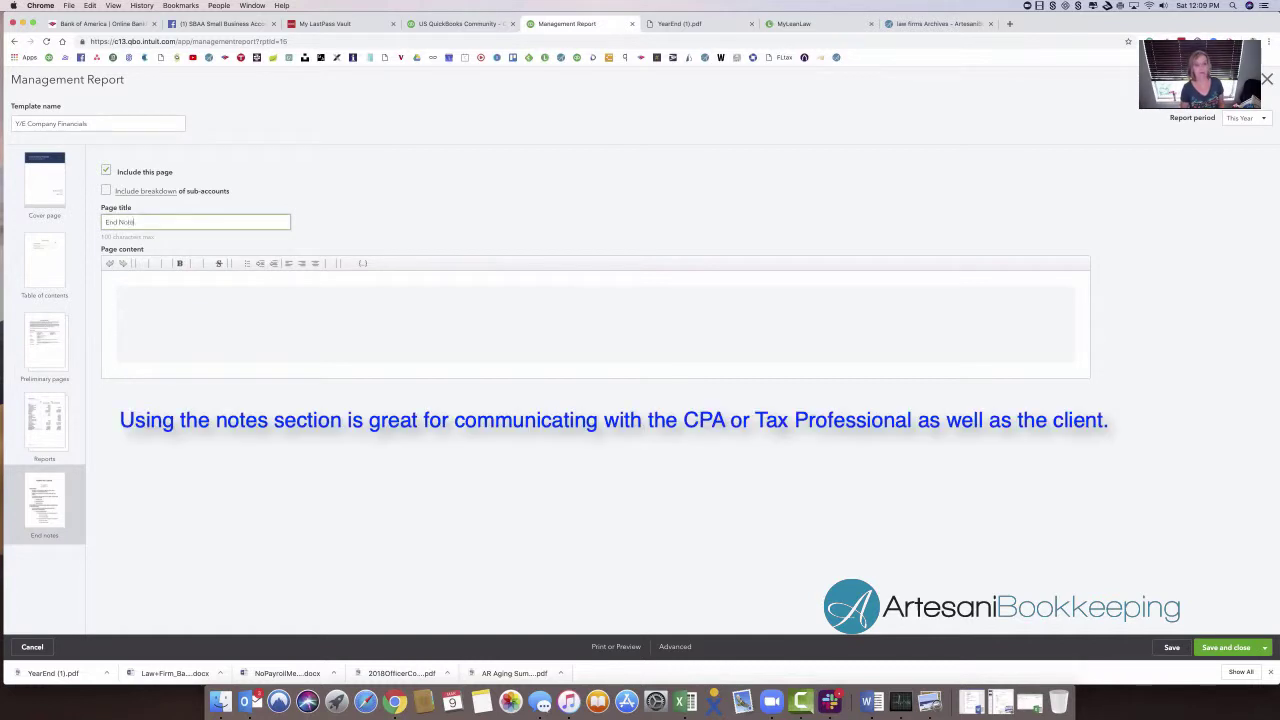
key(BackSpace)
key(BackSpace)
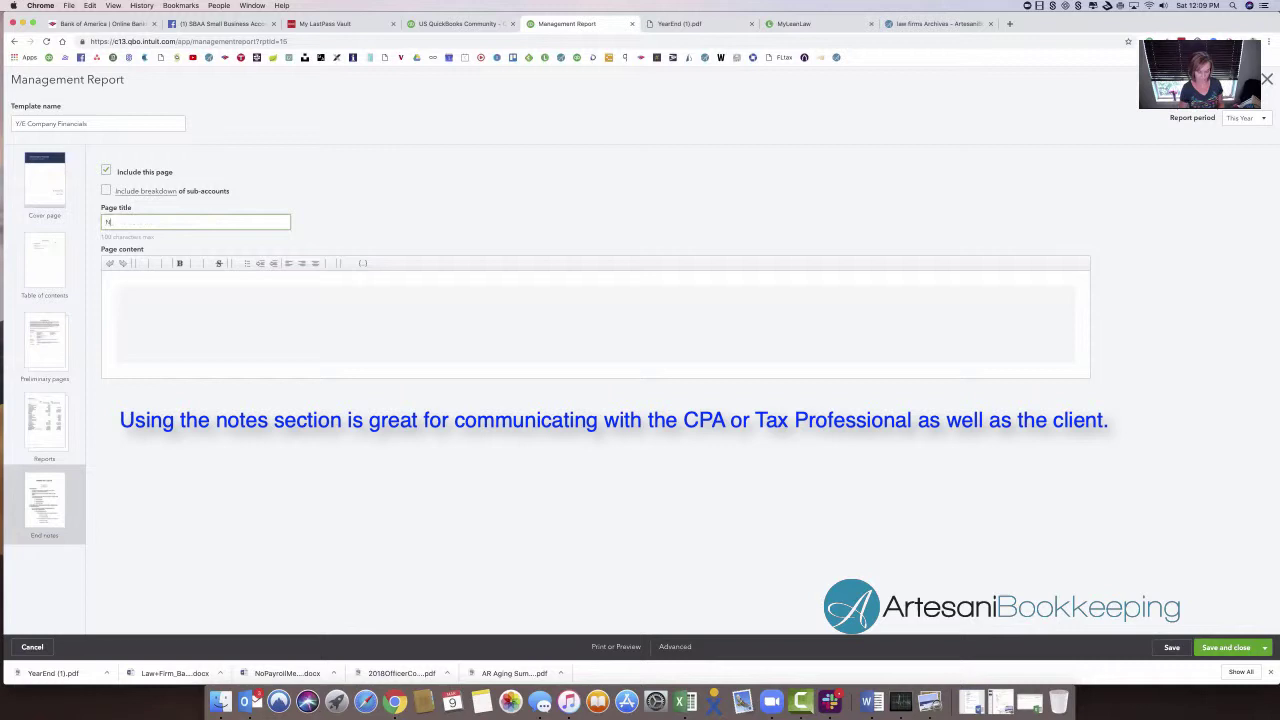
text(Notes for fi)
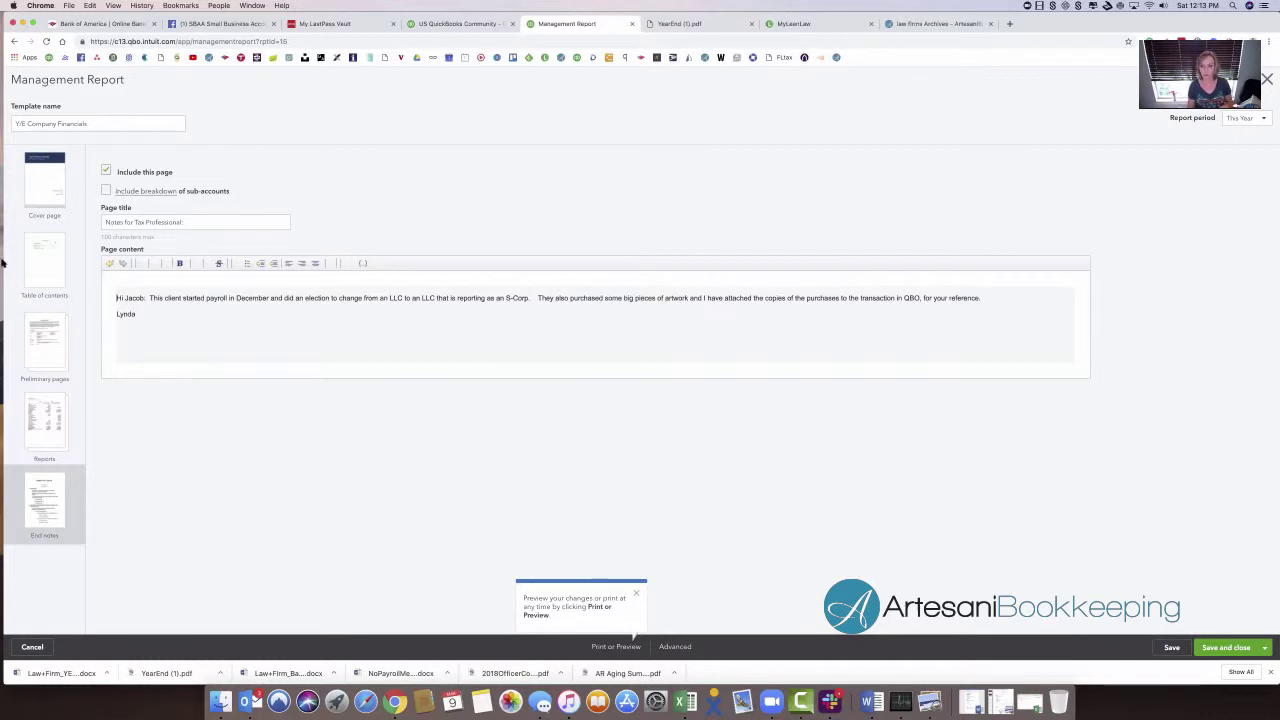
click(1171, 647)
click(1226, 647)
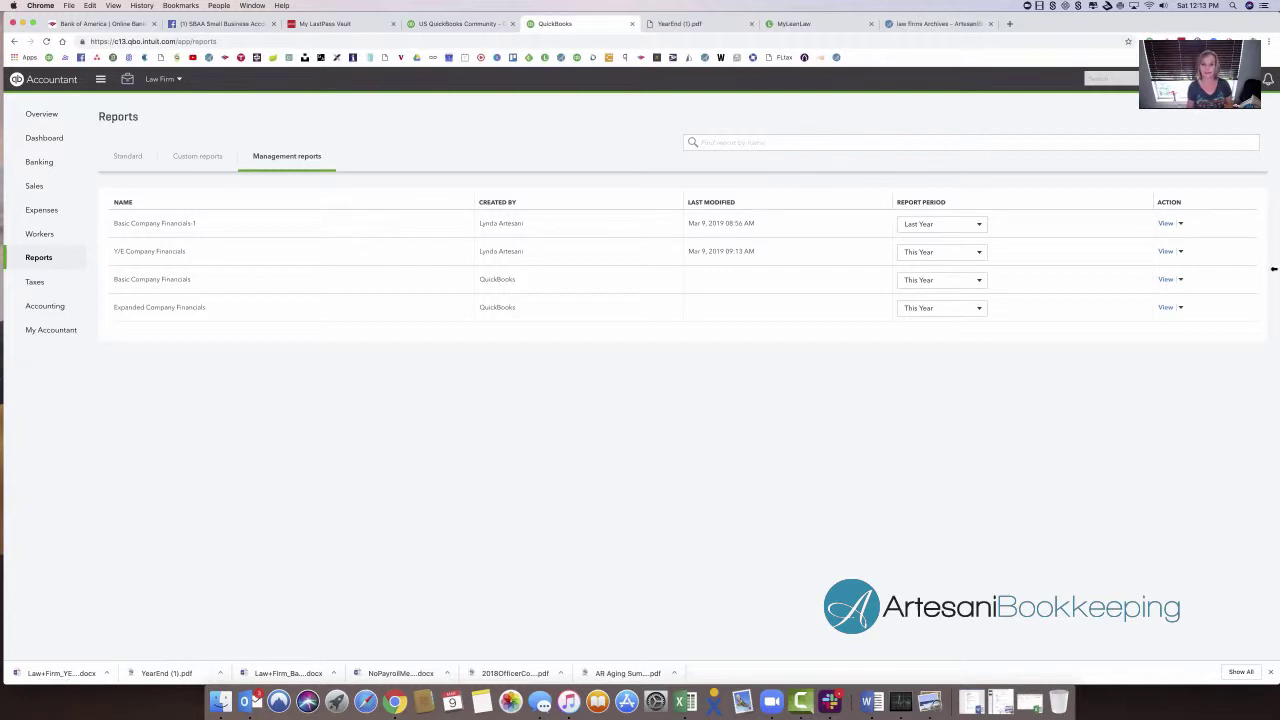
- Change the report period of the Y/E Company Financials management report
click(979, 252)
scroll(949, 364, down, 3)
scroll(948, 372, down, 4)
click(933, 320)
- Preview the Y/E Company Financials report and read through its pages down to the notes for the tax professional
click(1166, 252)
scroll(975, 295, down, 3)
scroll(976, 296, down, 5)
scroll(976, 296, down, 2)
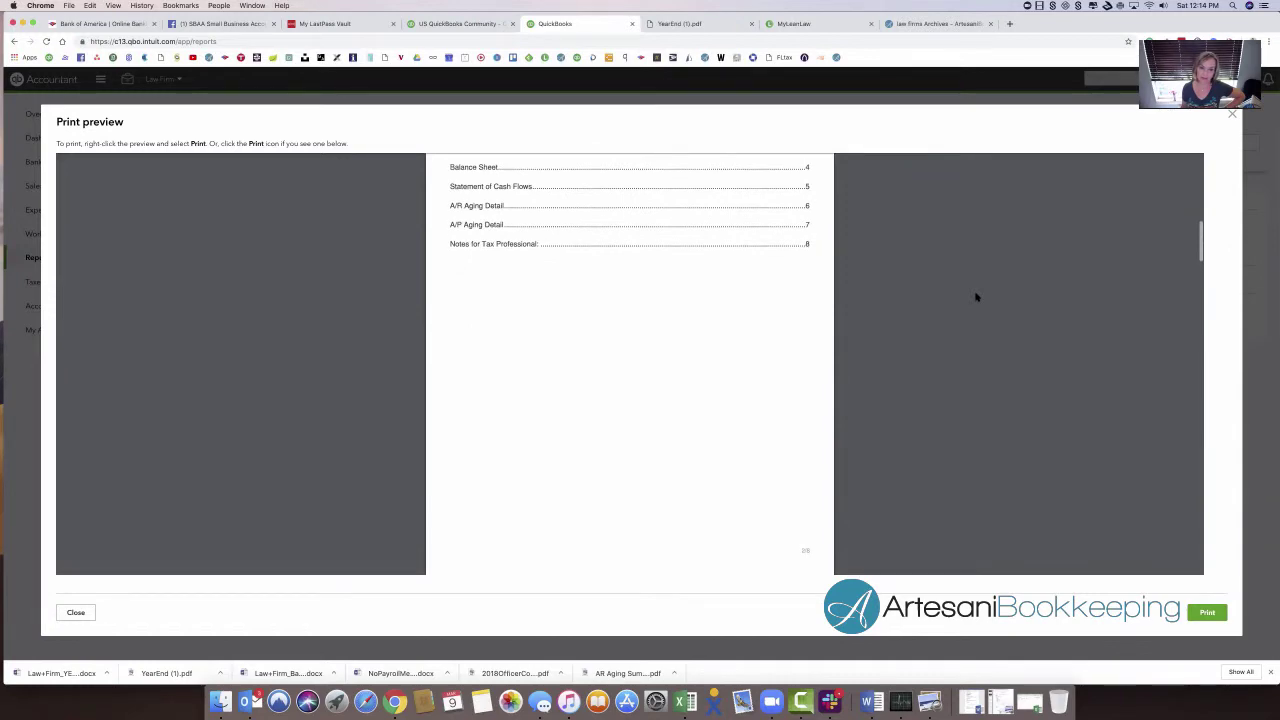
scroll(976, 296, down, 4)
scroll(976, 296, down, 15)
scroll(976, 296, down, 15)
scroll(976, 296, down, 5)
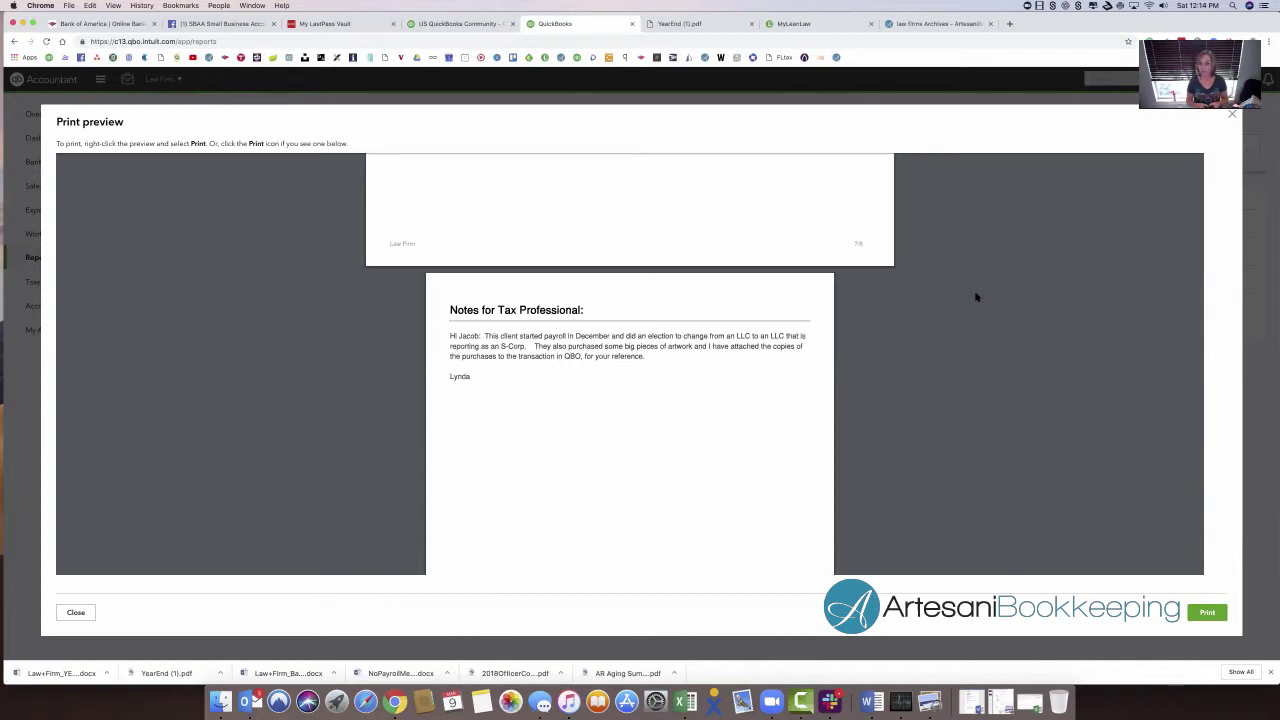